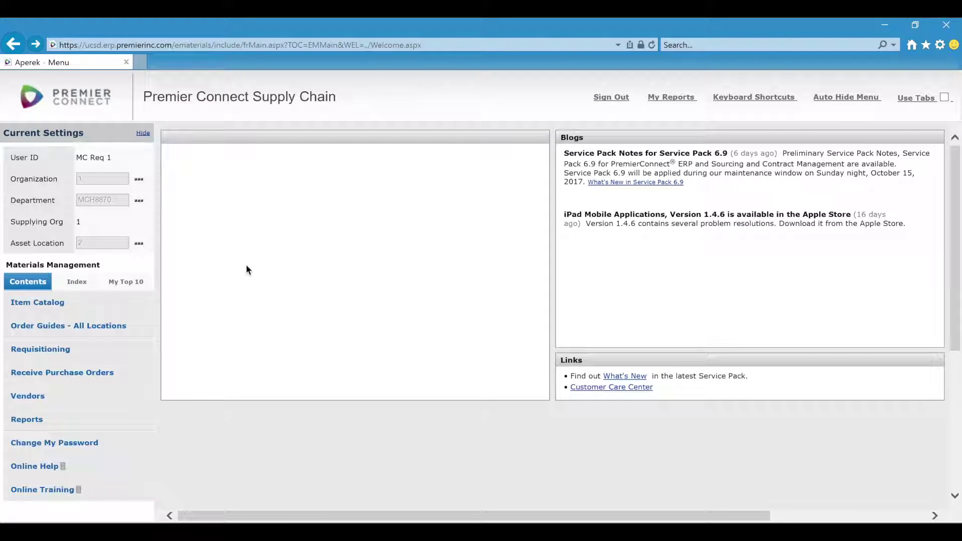
# Start a new order guide from the Order Guides - All Locations list
pyautogui.click(92, 329)
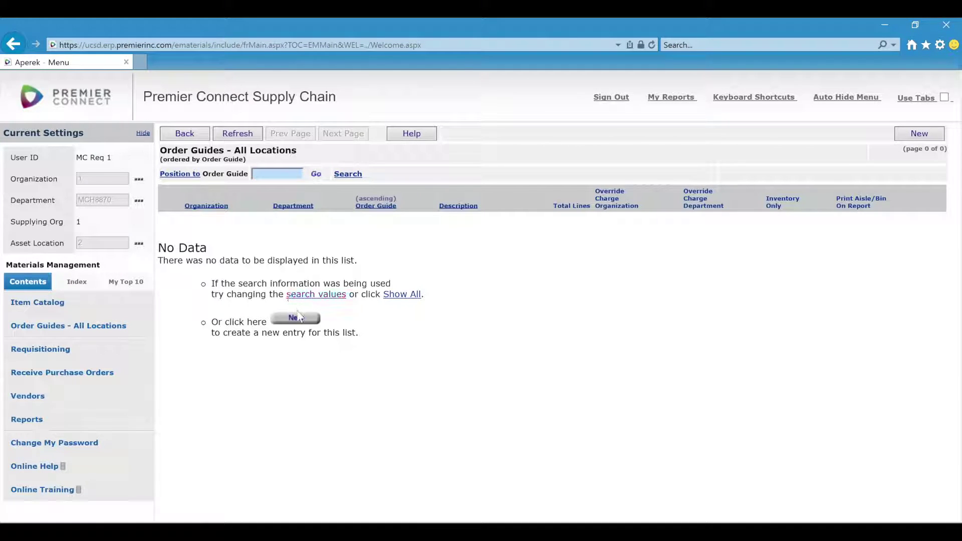
pyautogui.click(907, 133)
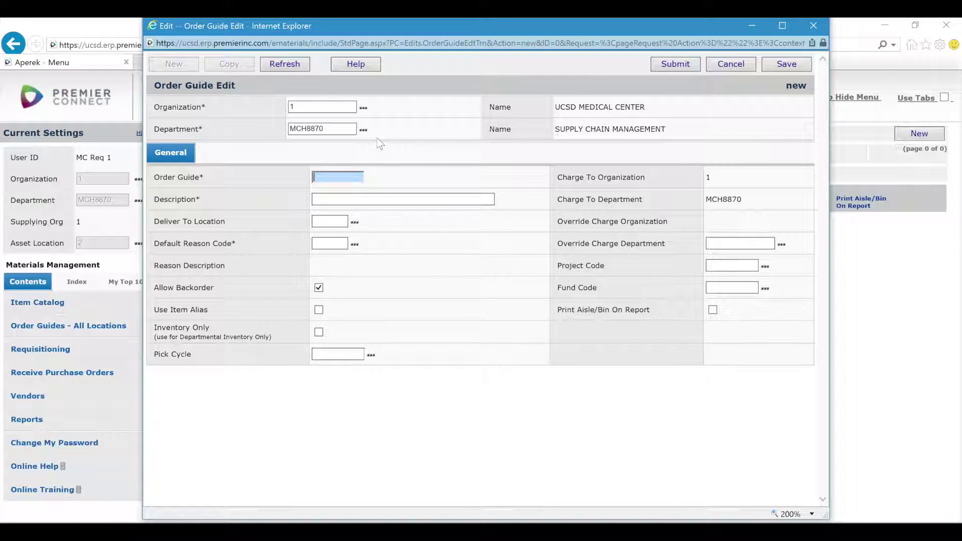
# Look up the full list of departments available for the order guide and close it without selecting one
pyautogui.click(336, 130)
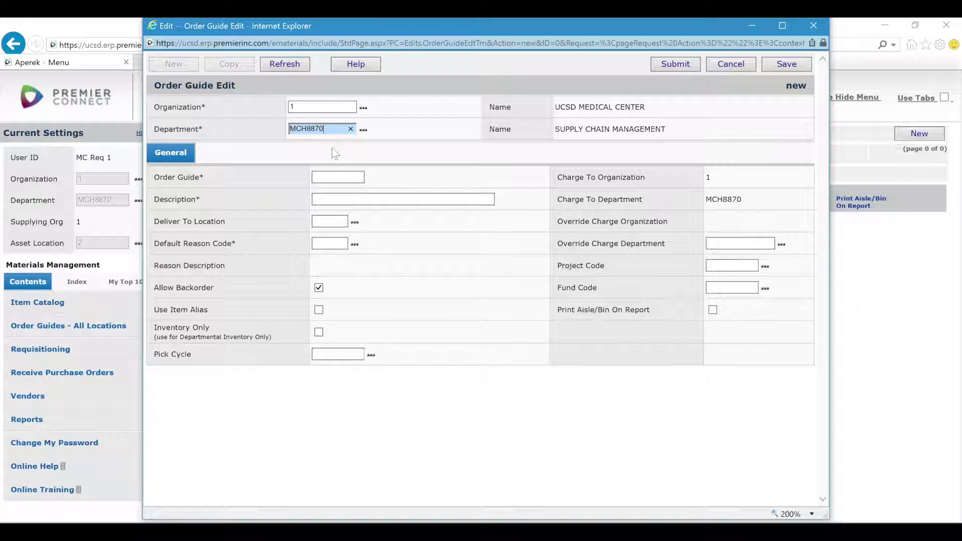
pyautogui.click(364, 130)
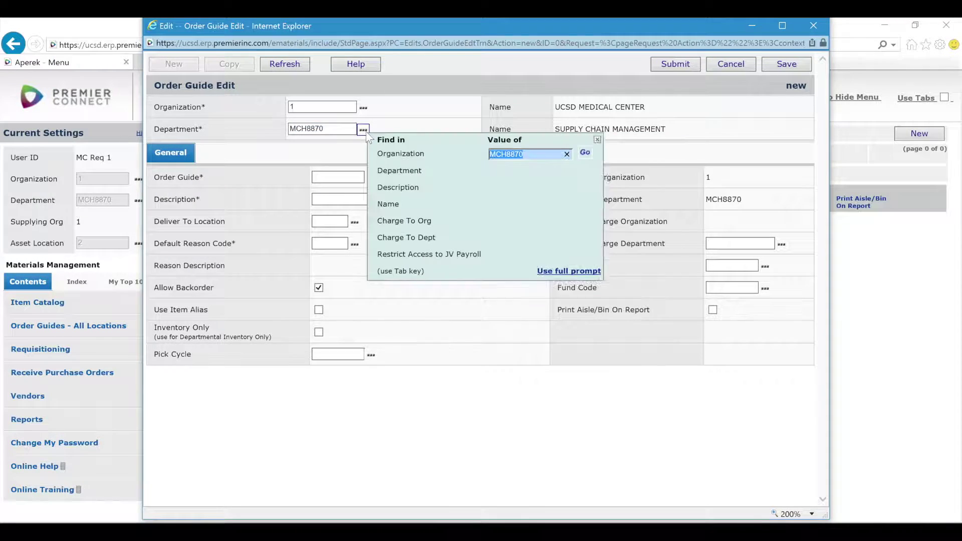
pyautogui.click(569, 270)
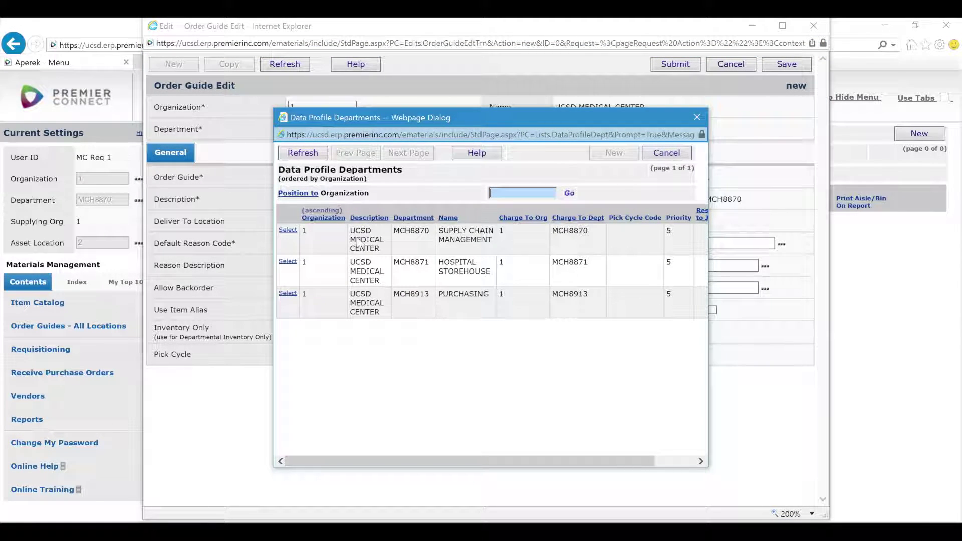
pyautogui.click(667, 153)
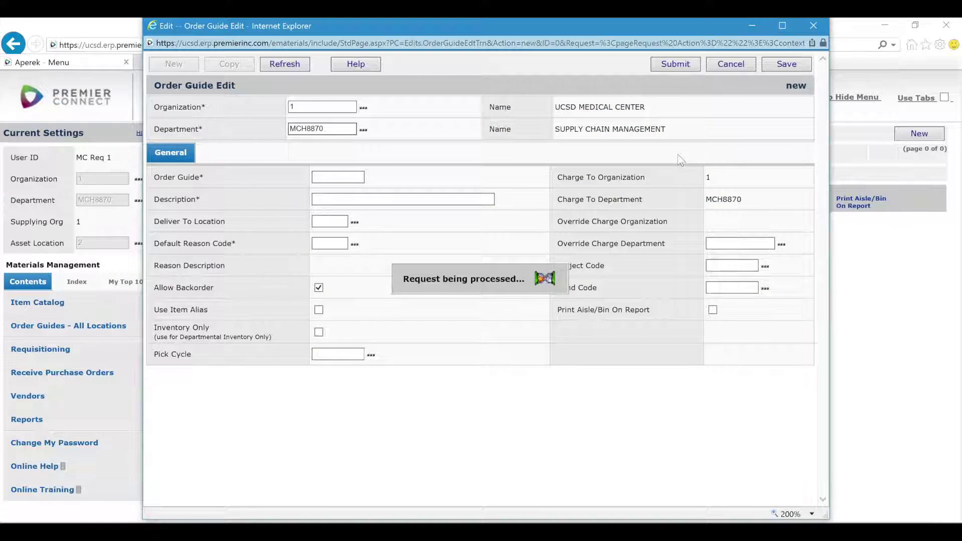
# Enter a person's first name as the order guide name and "room 201 supplies" as its description
pyautogui.click(345, 173)
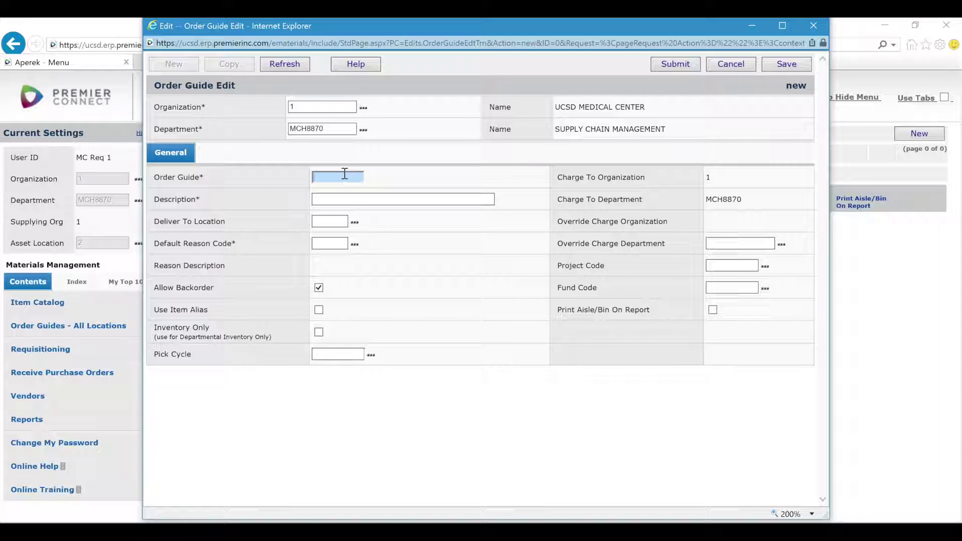
pyautogui.write('Jack')
pyautogui.click(345, 196)
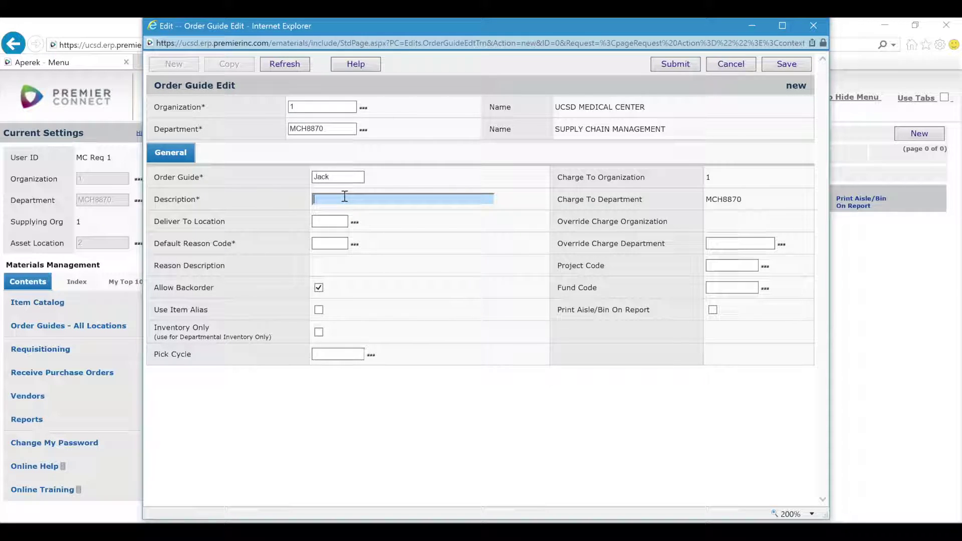
pyautogui.write('room 201 supplies')
# Look through the full list of deliver-to locations for the department and close it without selecting one
pyautogui.click(328, 221)
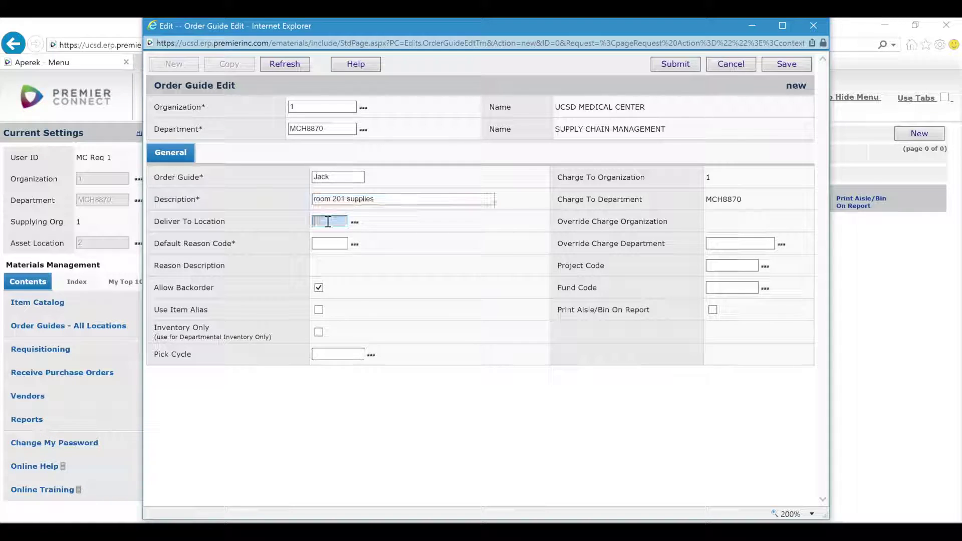
pyautogui.click(354, 222)
pyautogui.click(512, 382)
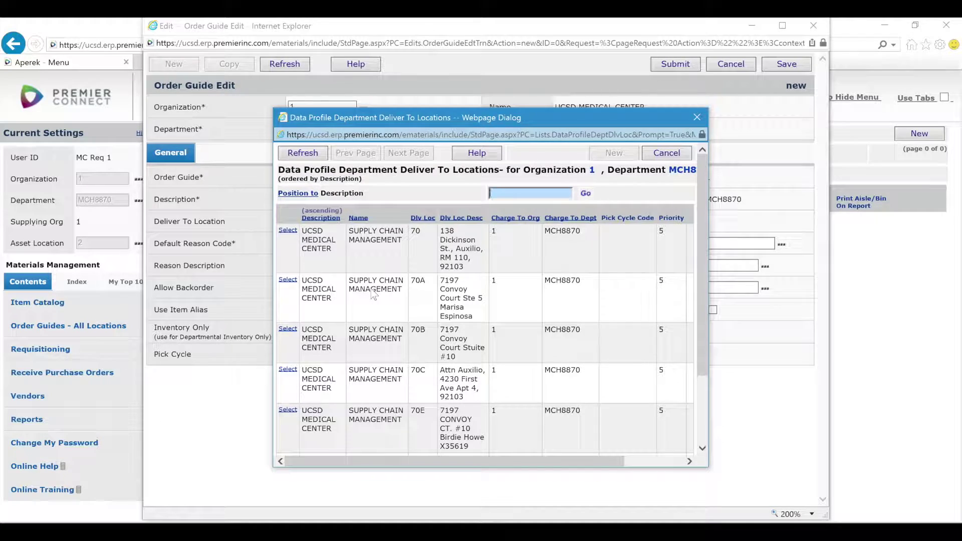
pyautogui.scroll(-3, 373, 294)
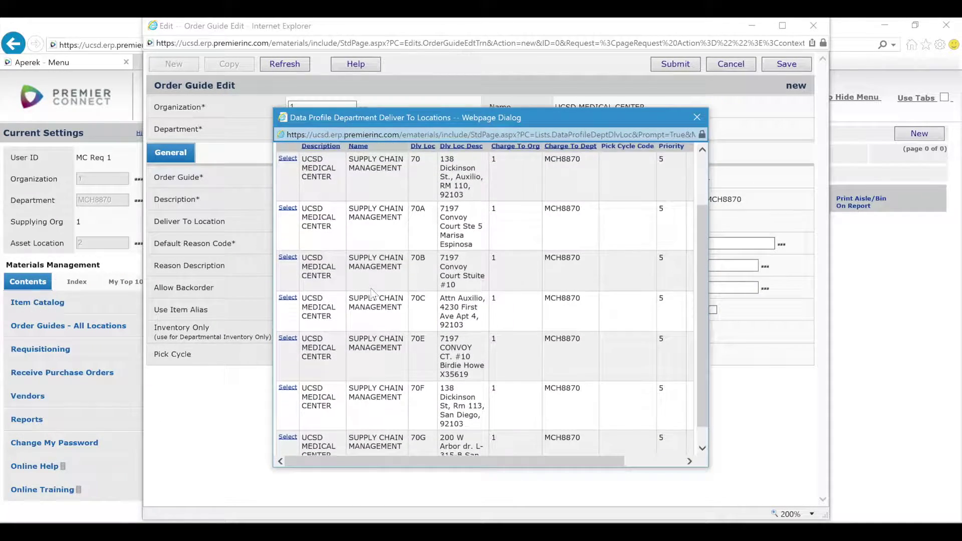
pyautogui.click(697, 117)
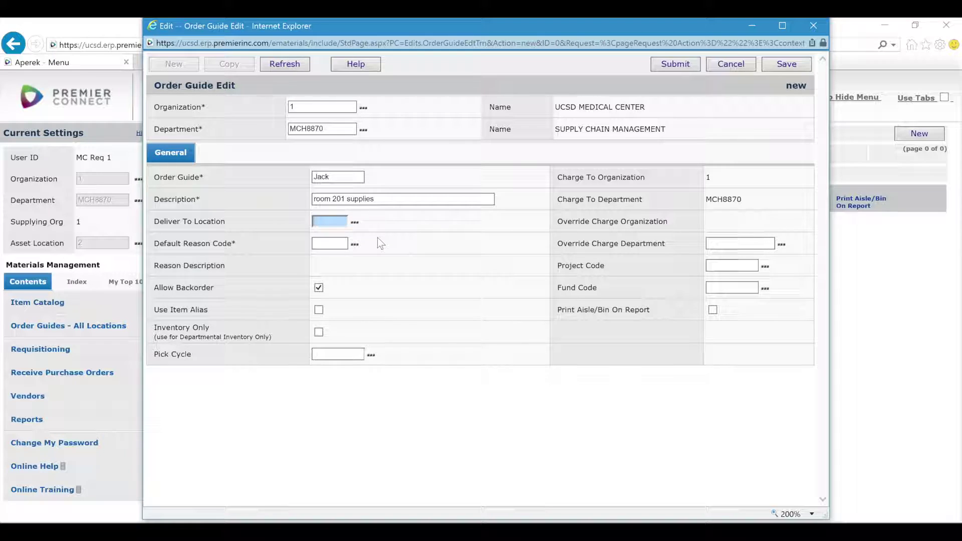
# Set the default reason code to OG and submit the order guide, bypassing the department inventory list without selecting items
pyautogui.click(322, 243)
pyautogui.write('OG')
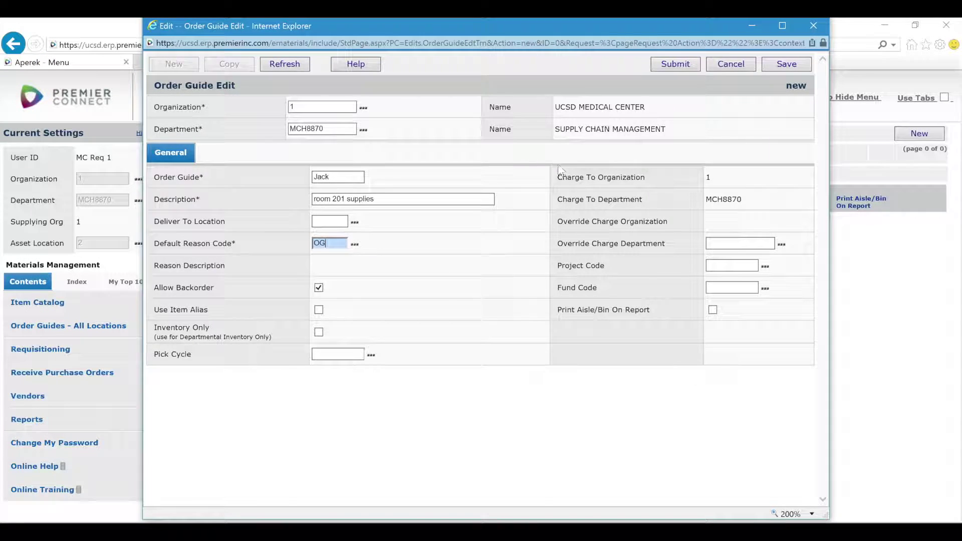
pyautogui.click(665, 66)
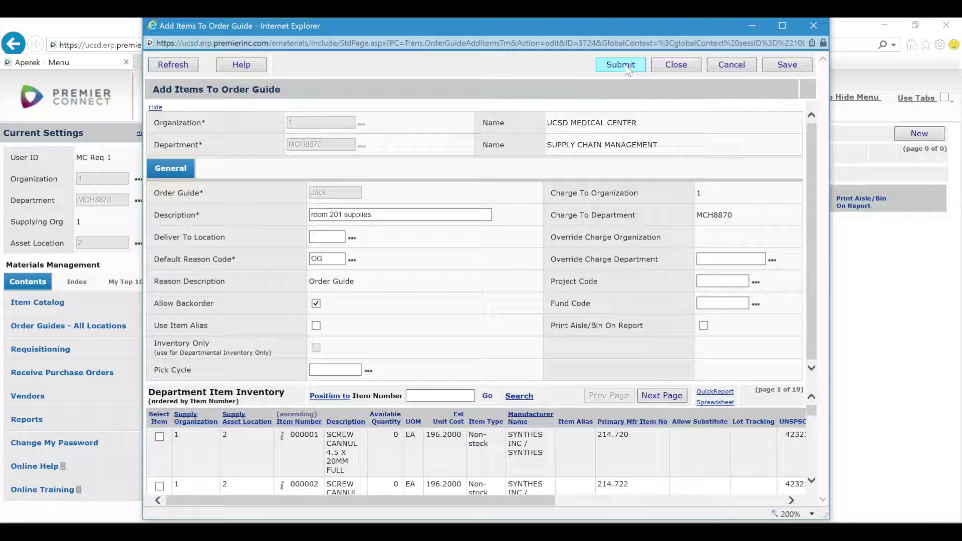
pyautogui.click(625, 66)
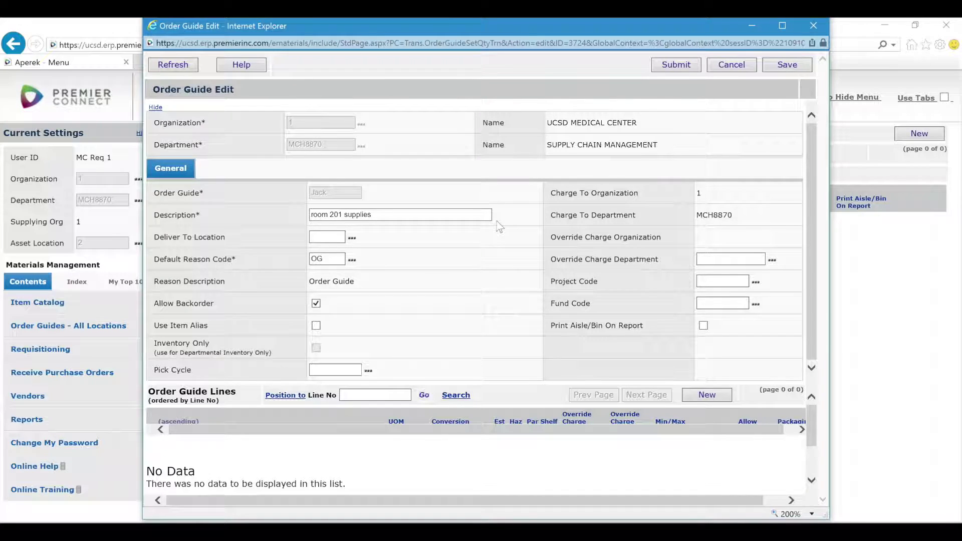
# Add a first order guide line for item number 160621 and save it
pyautogui.click(713, 392)
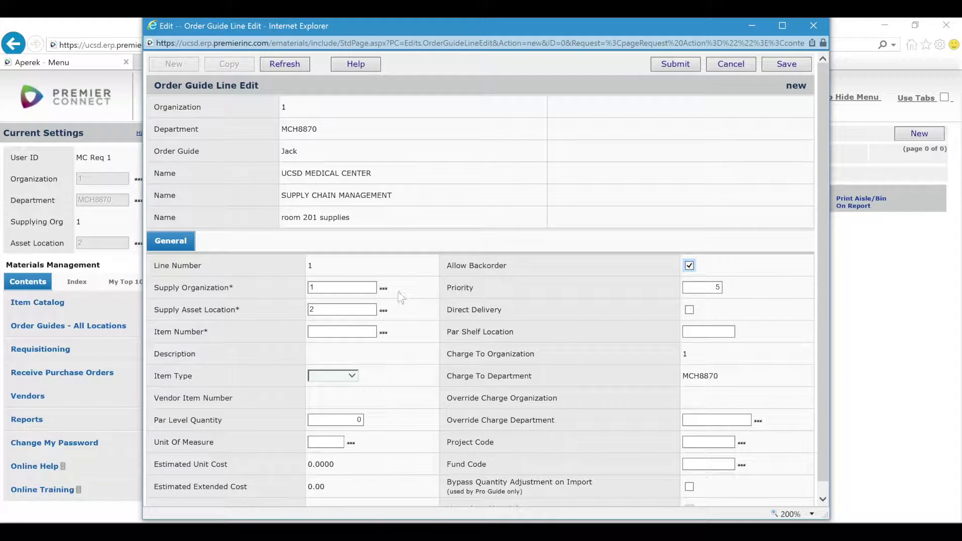
pyautogui.click(327, 331)
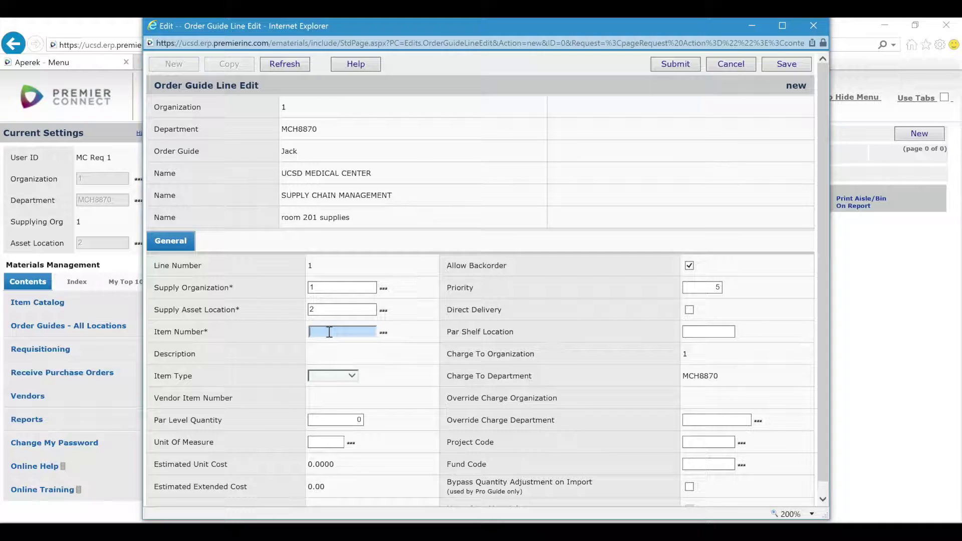
pyautogui.write('160621')
pyautogui.click(785, 65)
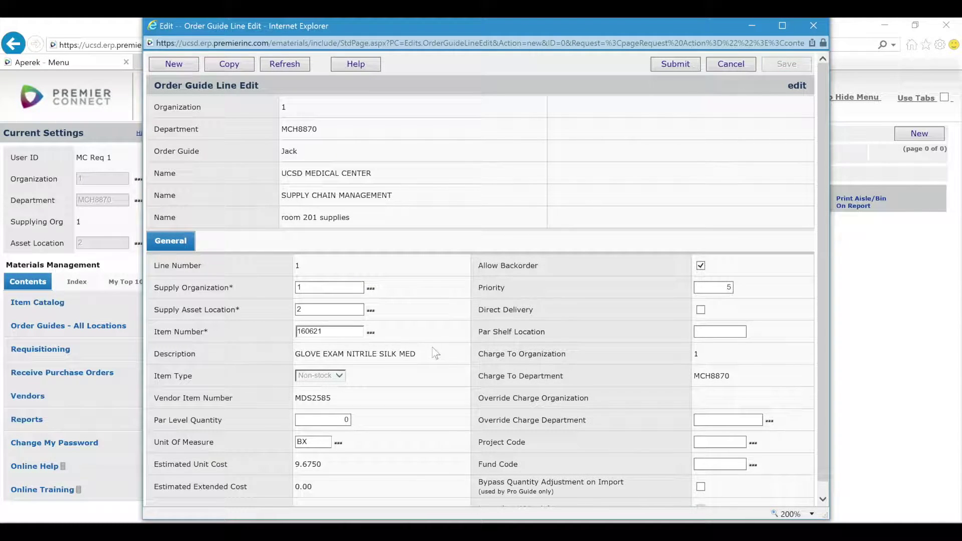
# Add a second order guide line for item number 159009 and save it
pyautogui.click(176, 65)
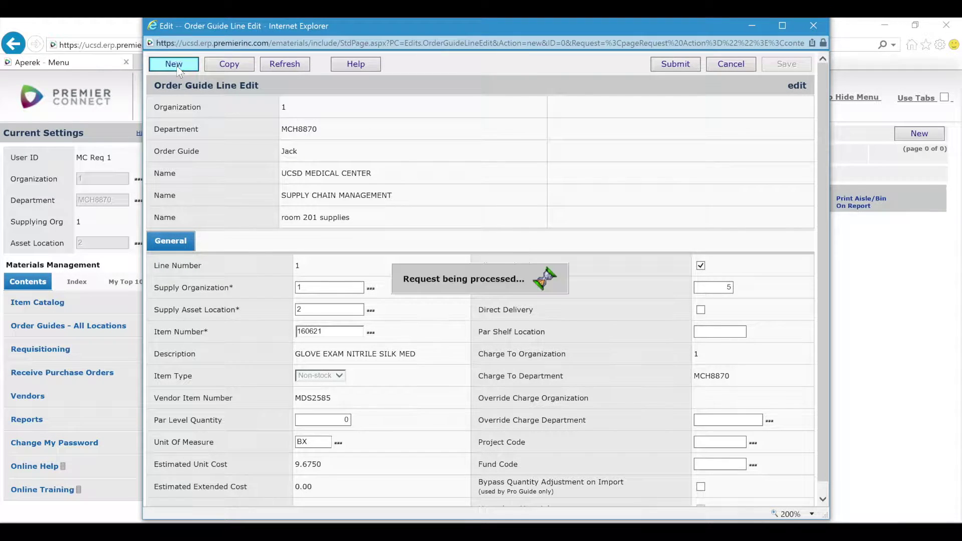
pyautogui.click(330, 330)
pyautogui.write('15')
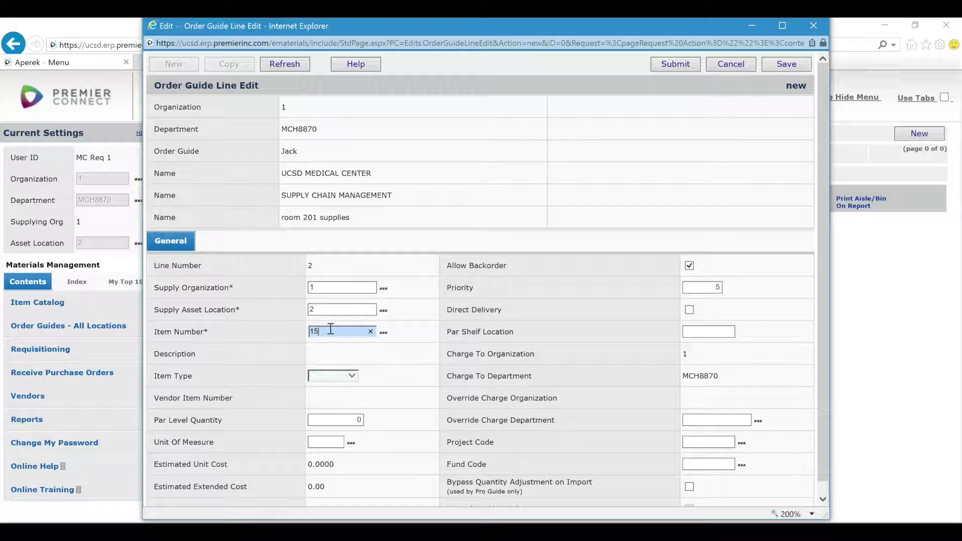
pyautogui.write('9009')
pyautogui.click(786, 67)
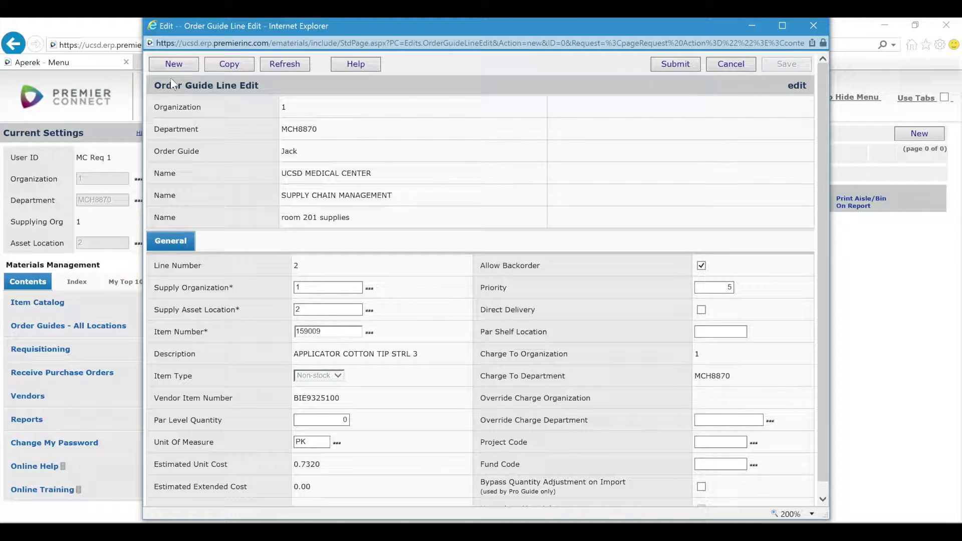
# Add a third order guide line for item number 168134, save it and submit the line entry
pyautogui.click(173, 65)
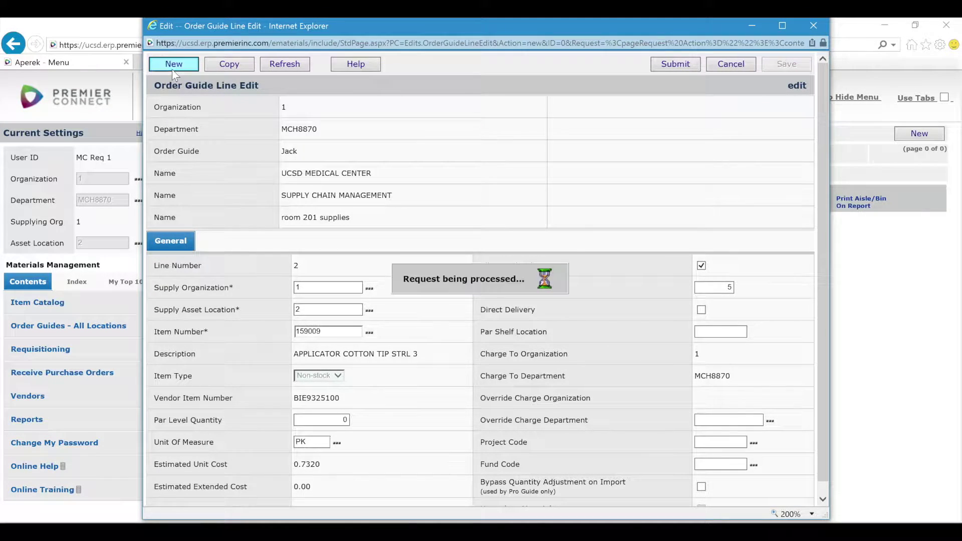
pyautogui.click(352, 335)
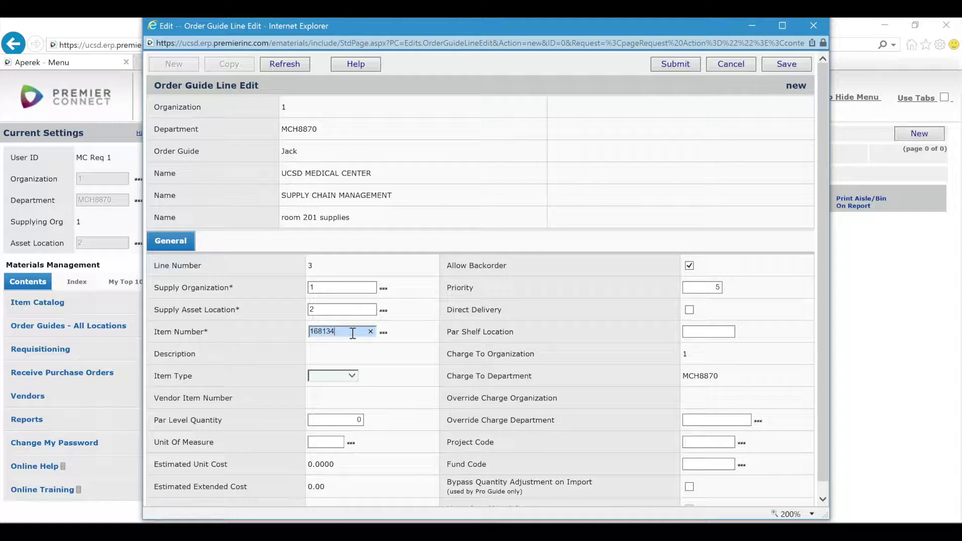
pyautogui.click(774, 67)
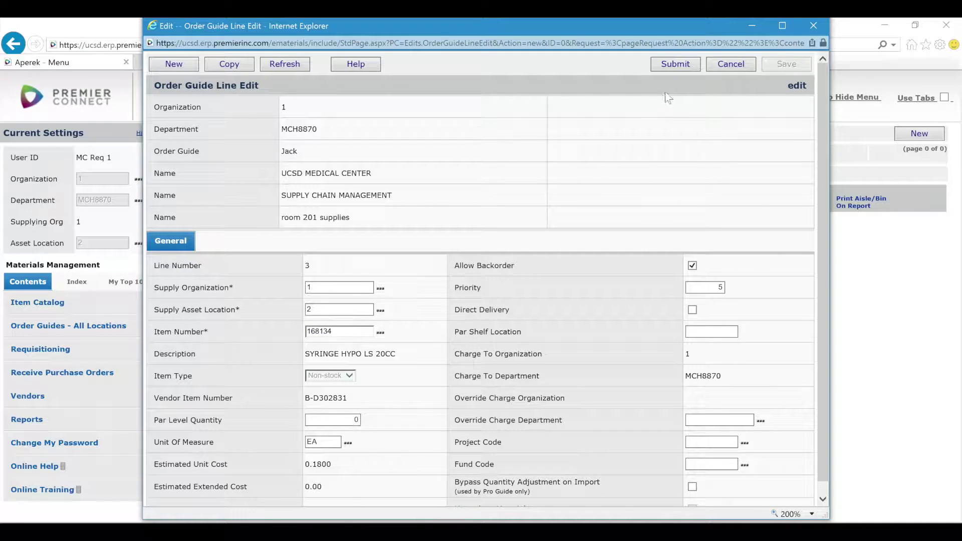
pyautogui.click(674, 65)
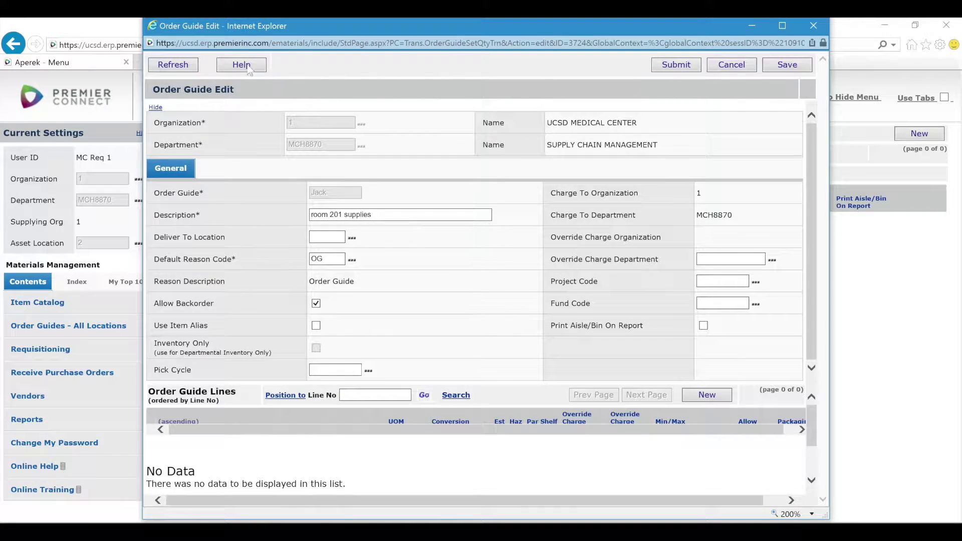
# Refresh the order guide and review the item lines added to it
pyautogui.click(190, 73)
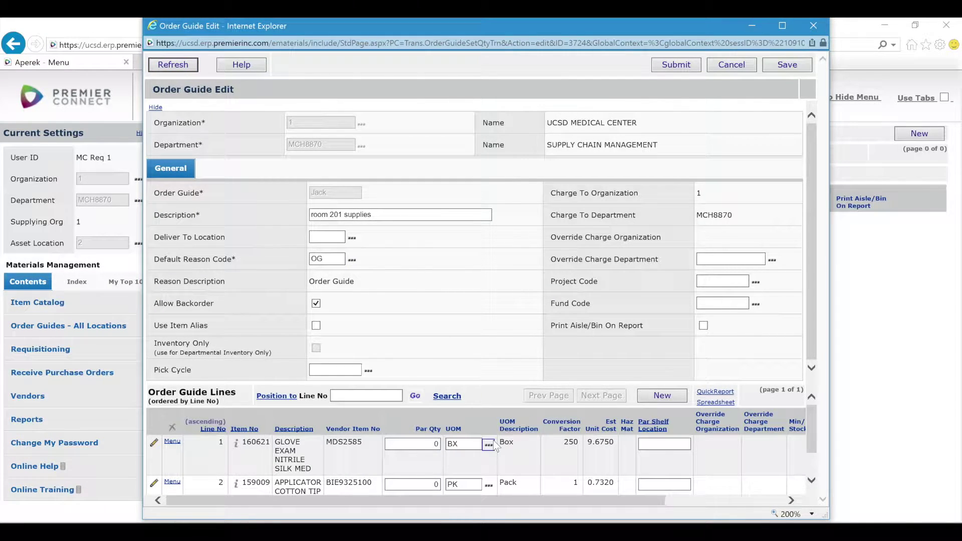
pyautogui.scroll(-1, 397, 463)
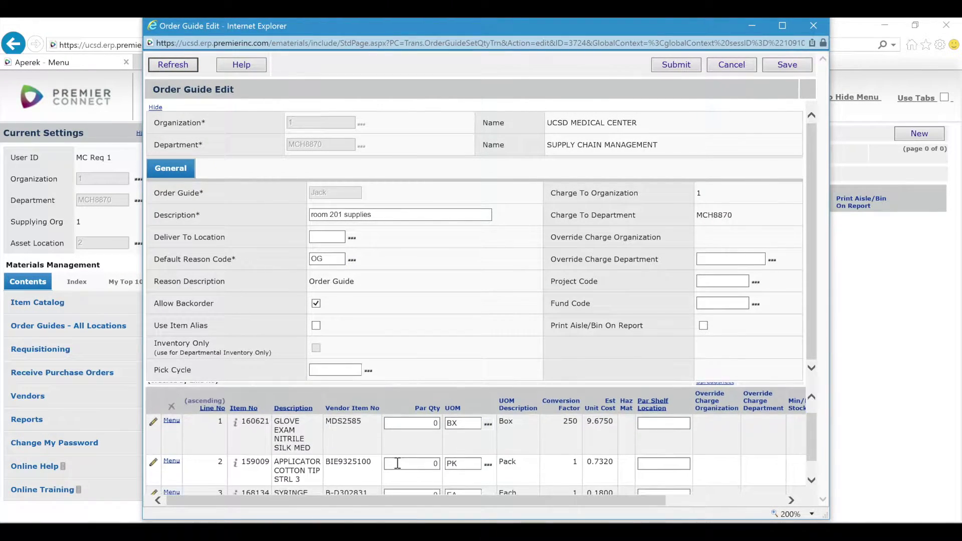
pyautogui.scroll(-1, 399, 465)
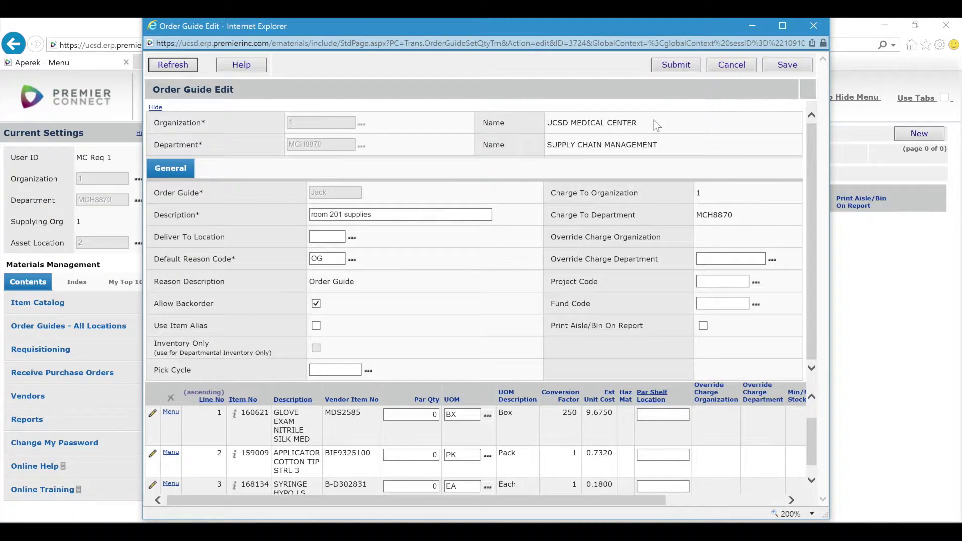
# Submit the completed order guide and refresh the Order Guides - All Locations list
pyautogui.click(671, 70)
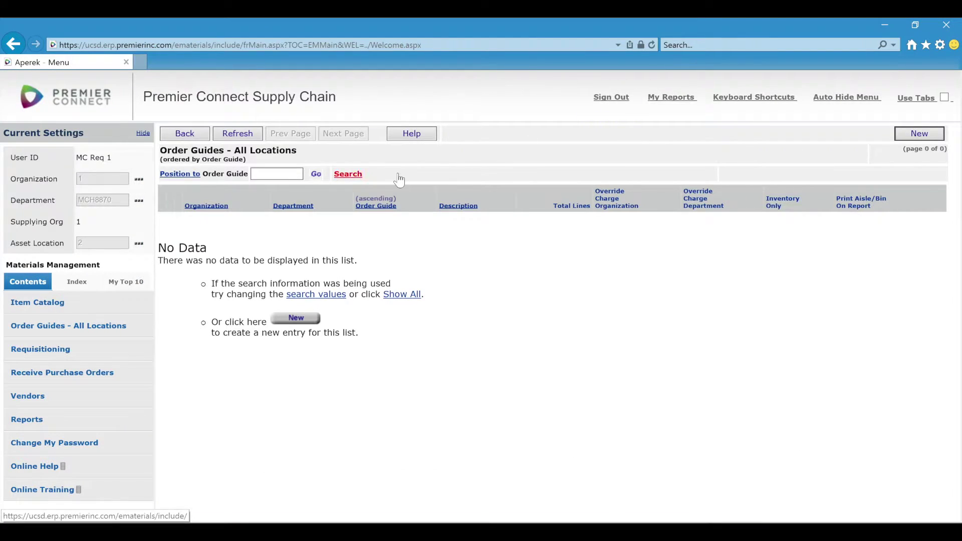
pyautogui.click(244, 138)
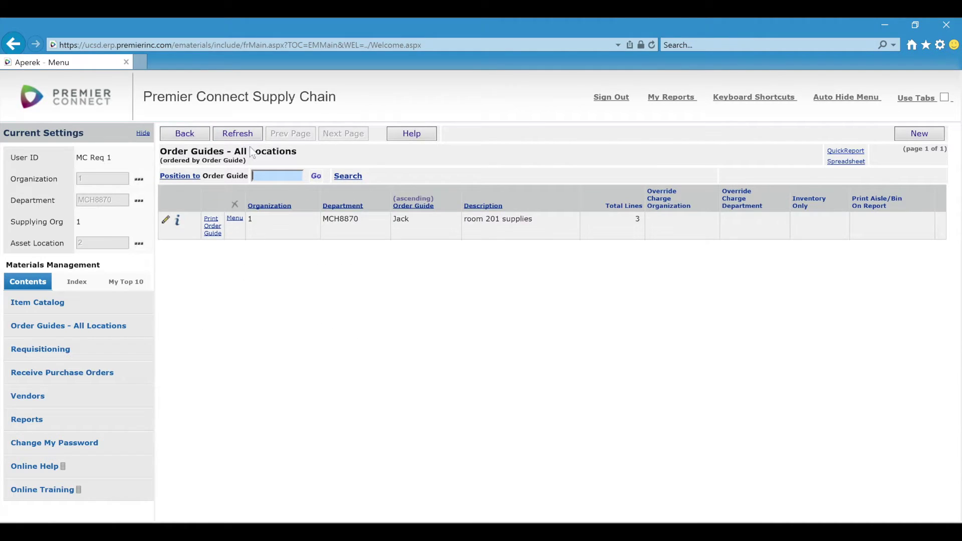